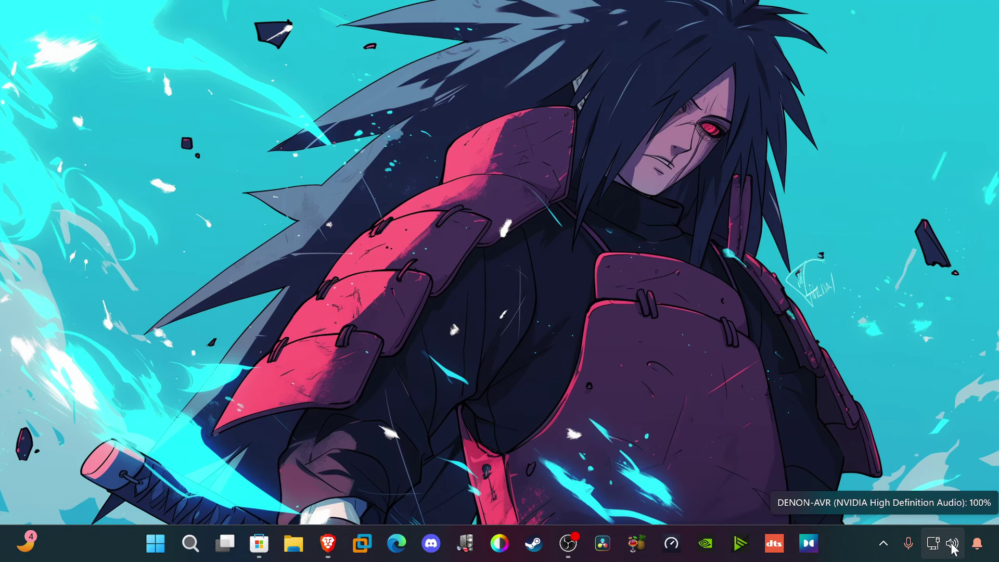
- Review the available sound output devices and the spatial sound options for the DENON-AVR output in the quick sound controls
click(952, 545)
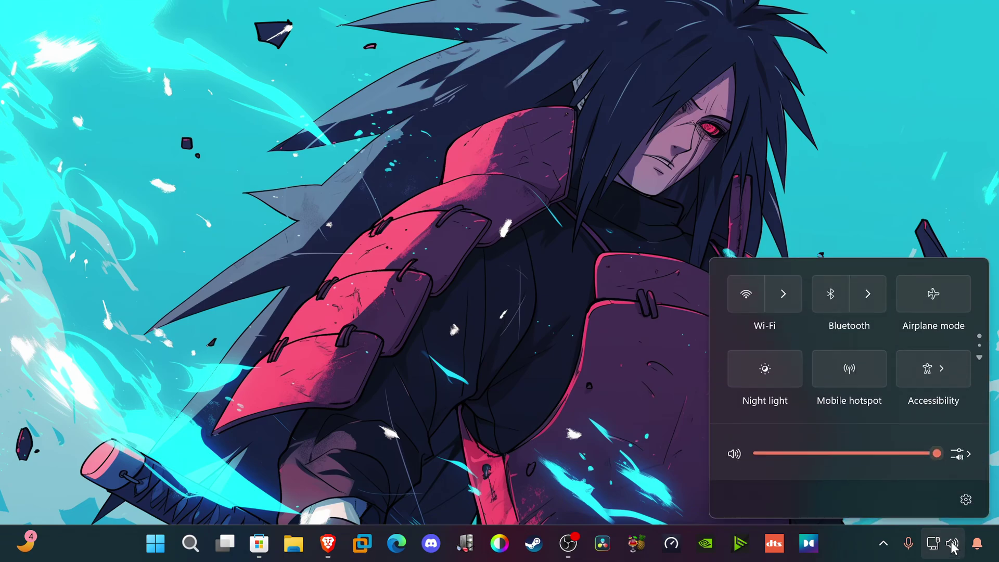
click(964, 452)
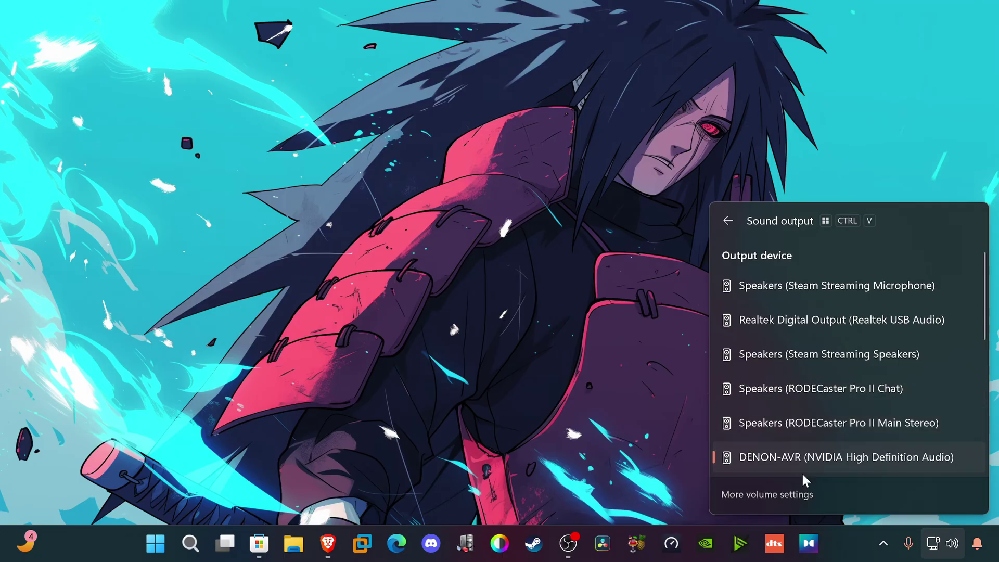
scroll(802, 468, down, 2)
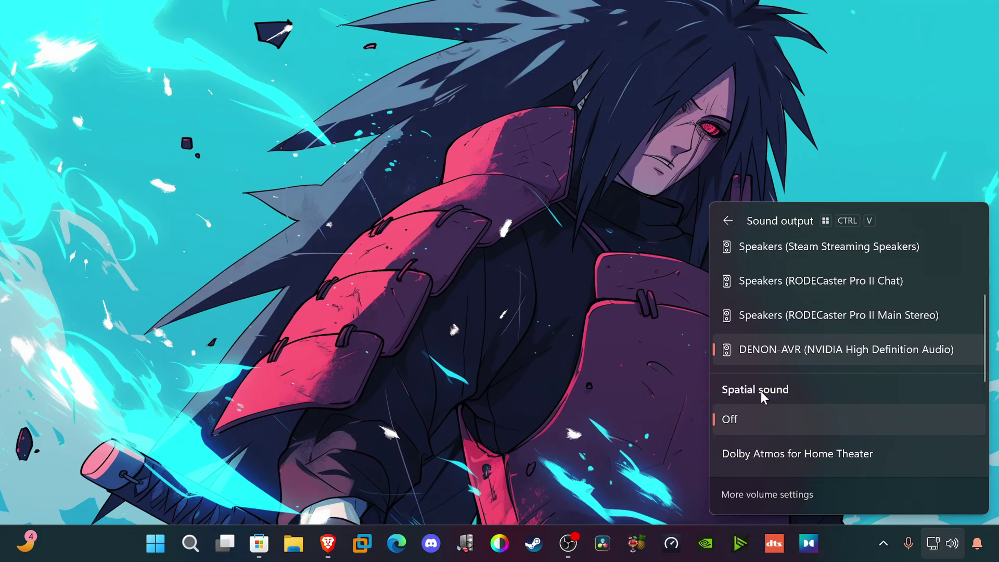
scroll(768, 402, down, 1)
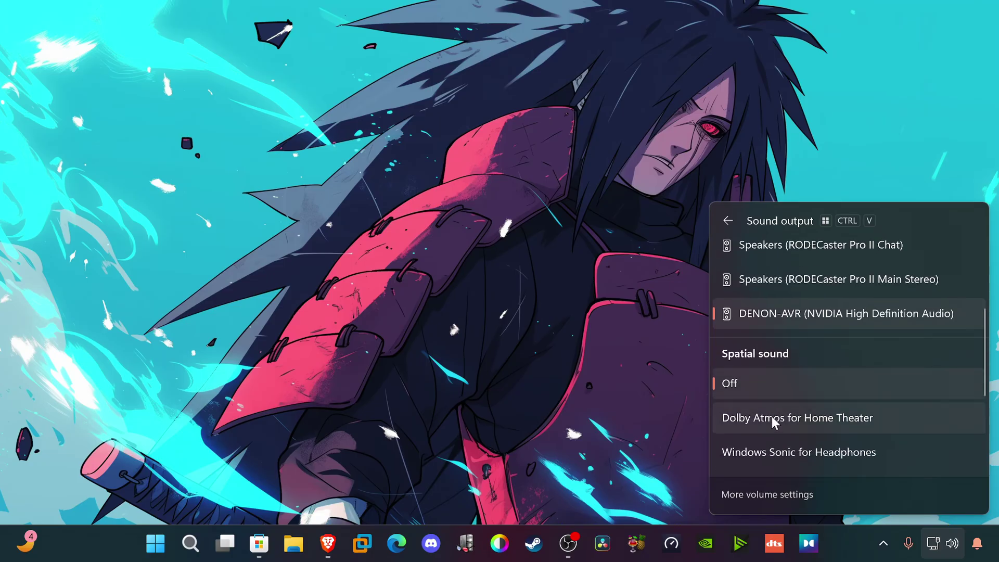
scroll(773, 423, down, 1)
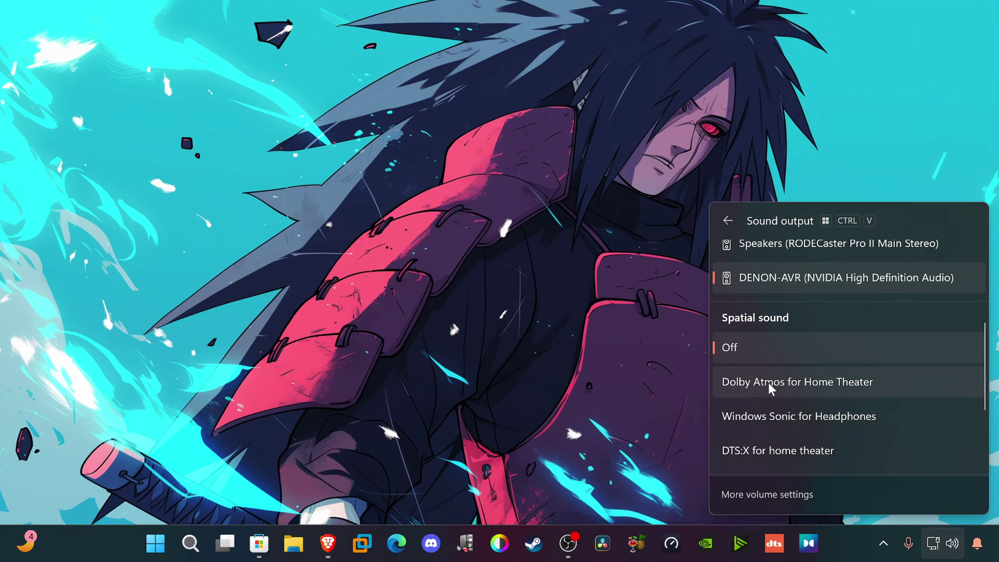
scroll(771, 442, up, 2)
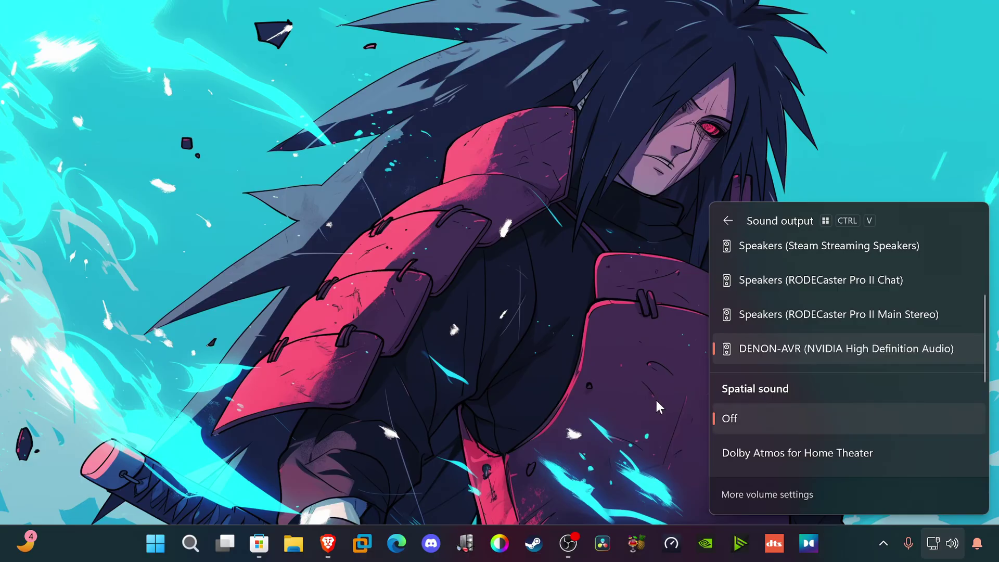
- Open the speaker configuration of the DENON-AVR playback device through the full system sound settings
click(796, 495)
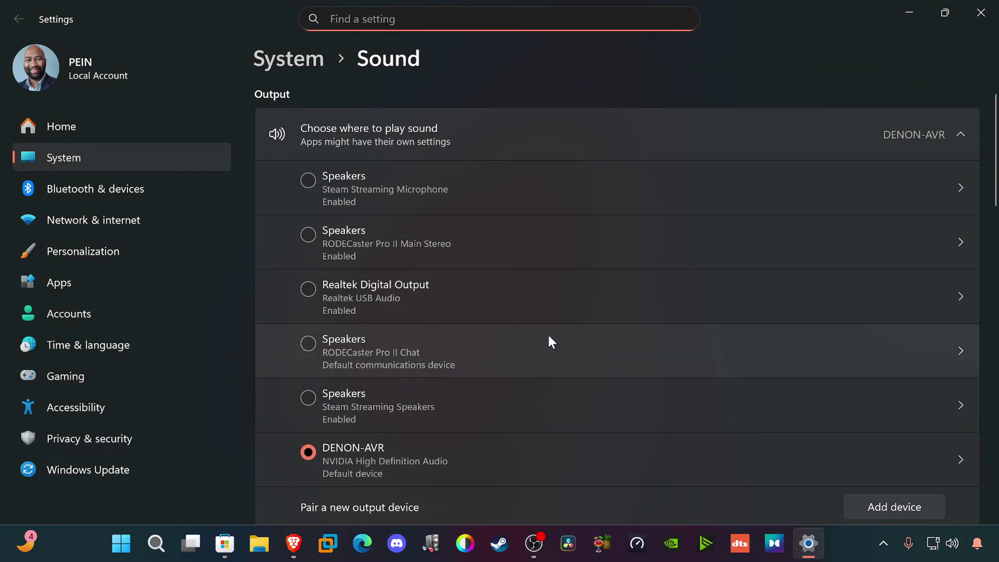
scroll(408, 351, down, 10)
scroll(414, 348, down, 8)
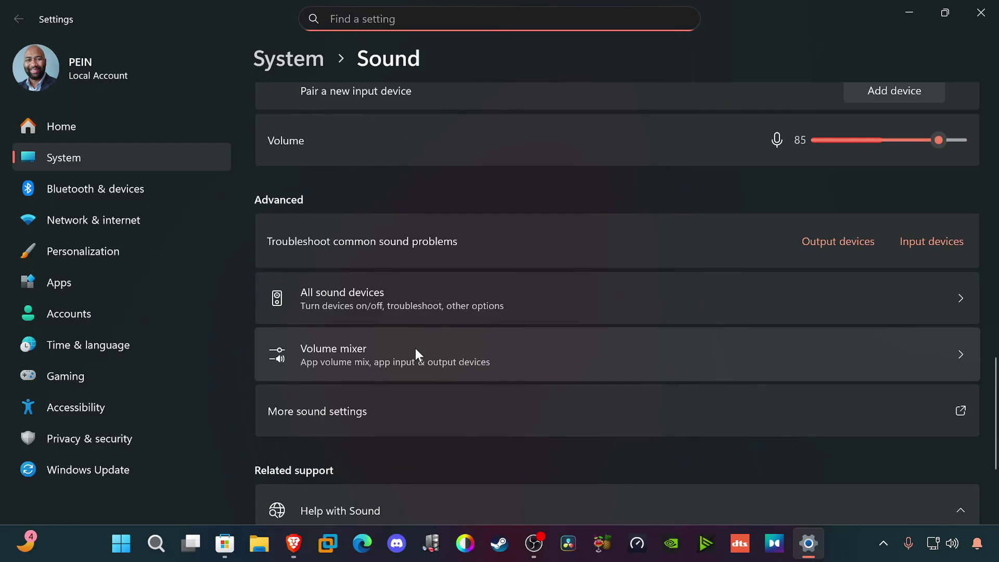
click(314, 409)
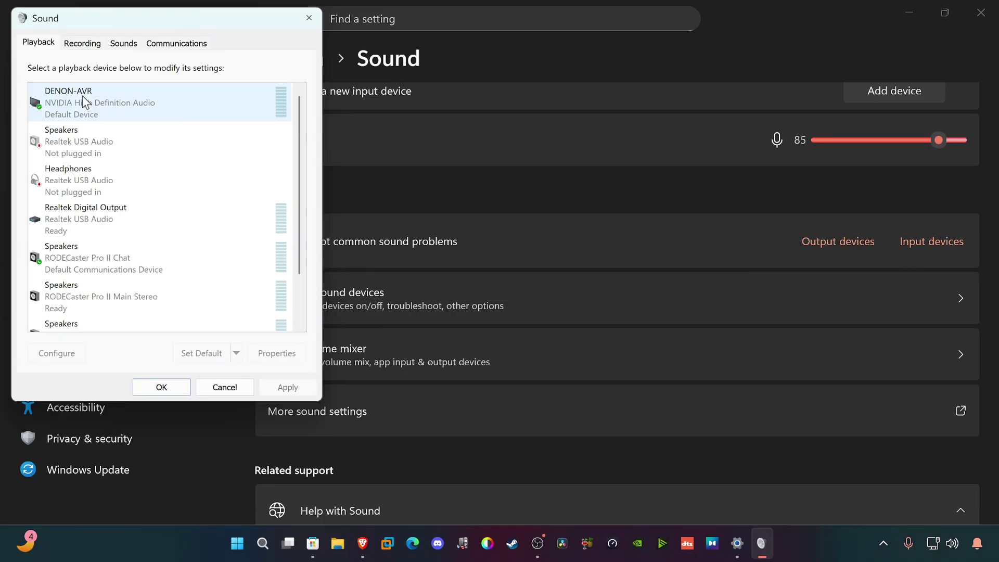
click(102, 108)
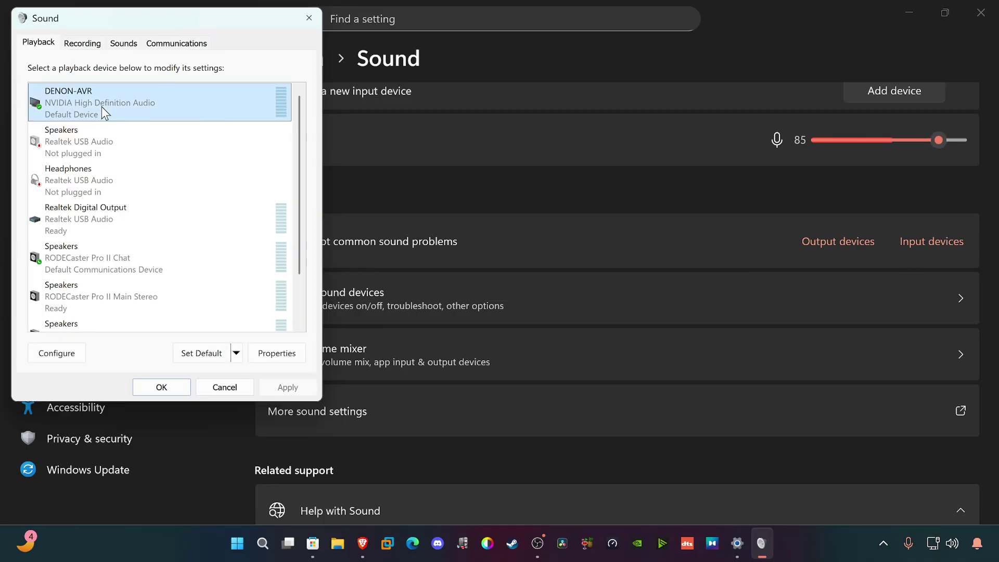
click(68, 358)
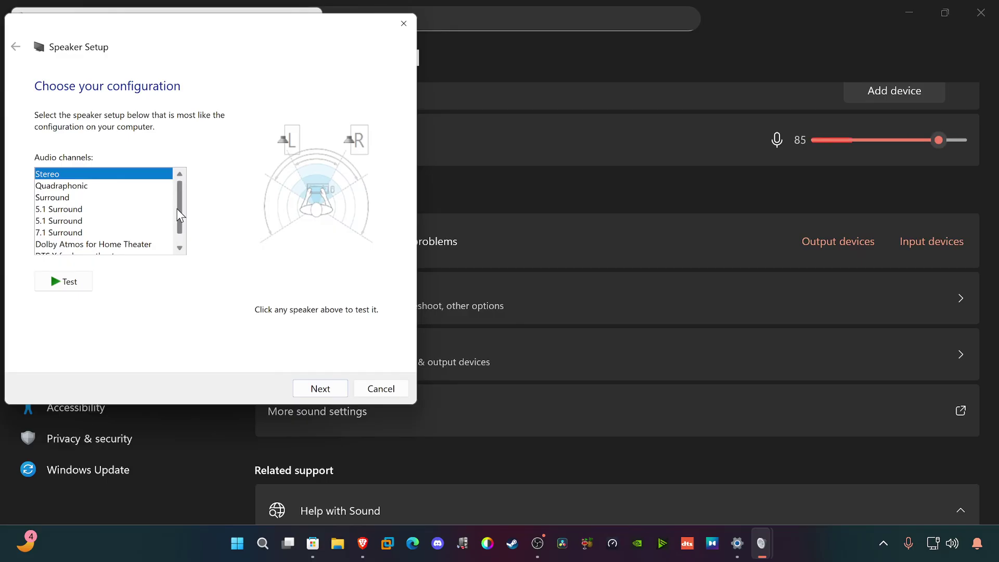
- Preview the Quadraphonic, Surround and both 5.1 Surround speaker layouts for the DENON-AVR
click(55, 187)
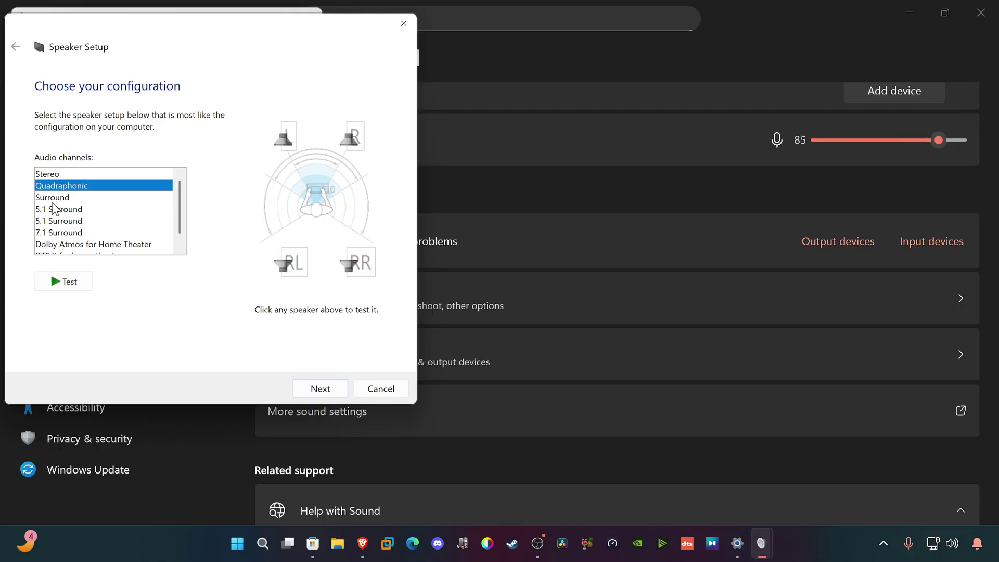
click(54, 199)
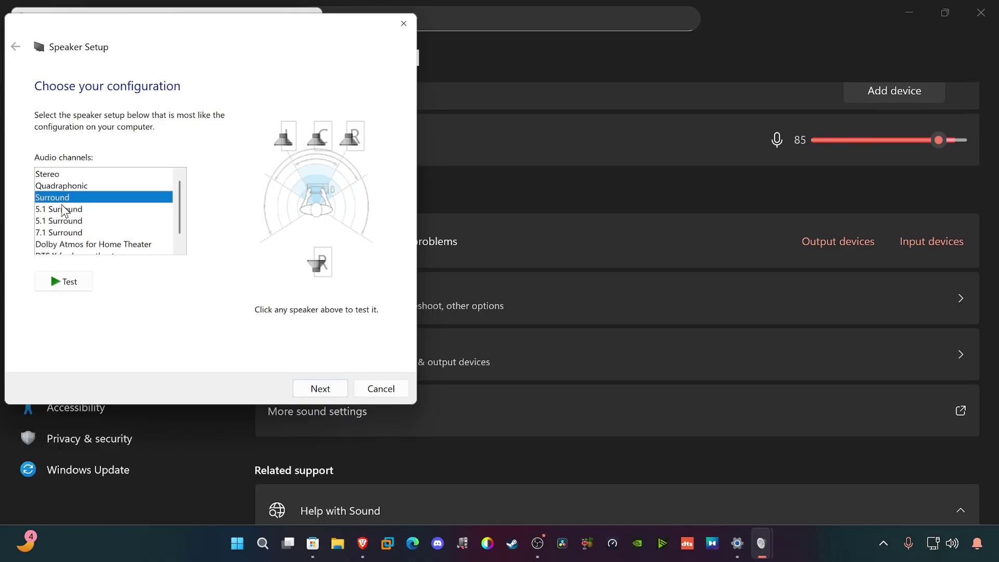
click(62, 209)
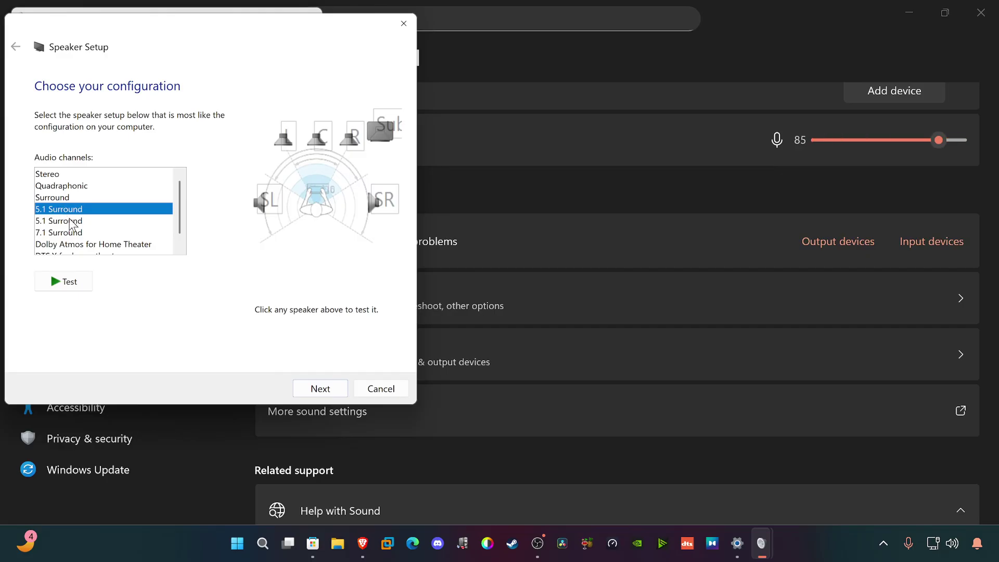
click(67, 221)
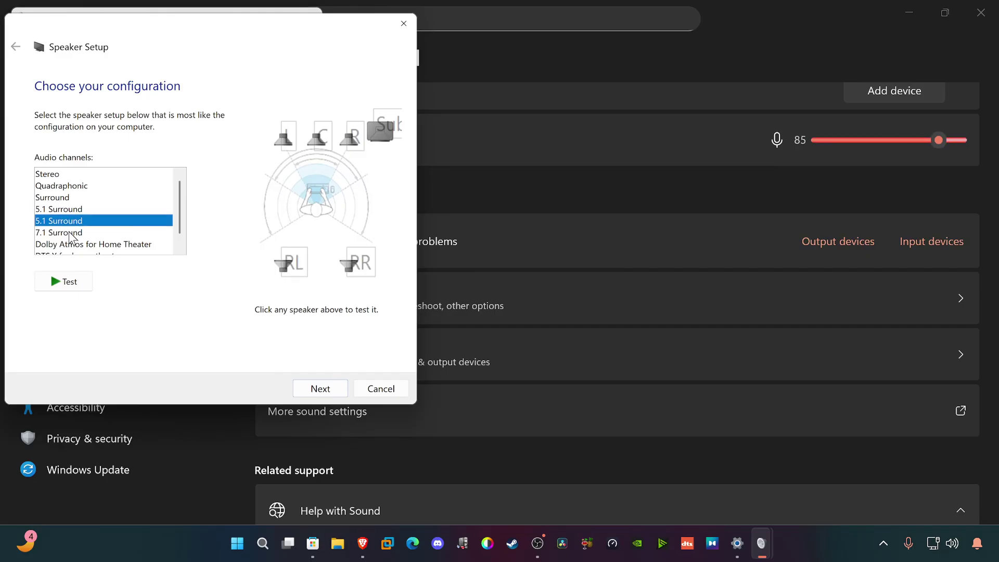
- Choose the 7.1 Surround layout and try a speaker test, declining to interrupt the application using the device
click(85, 233)
scroll(183, 226, down, 1)
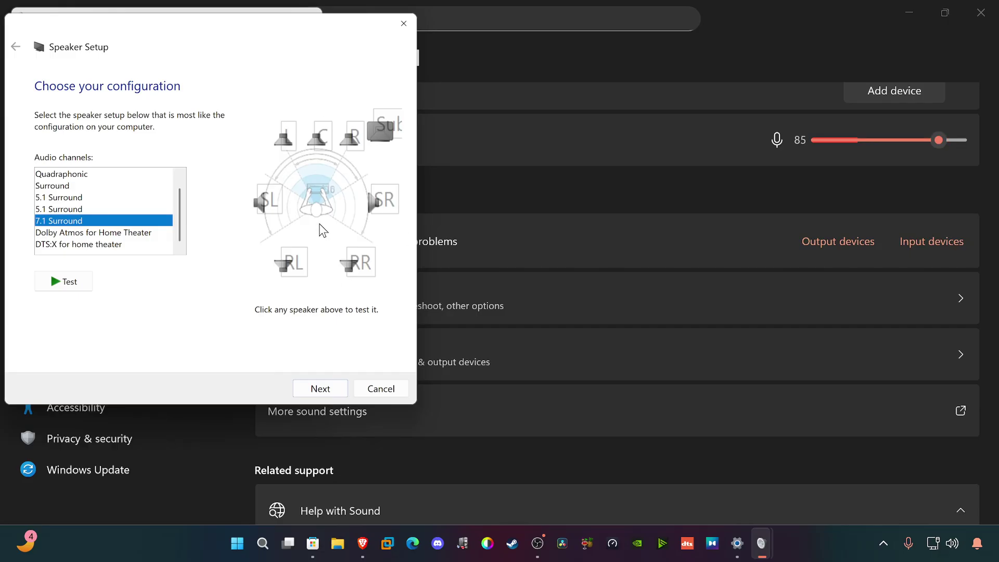
click(67, 284)
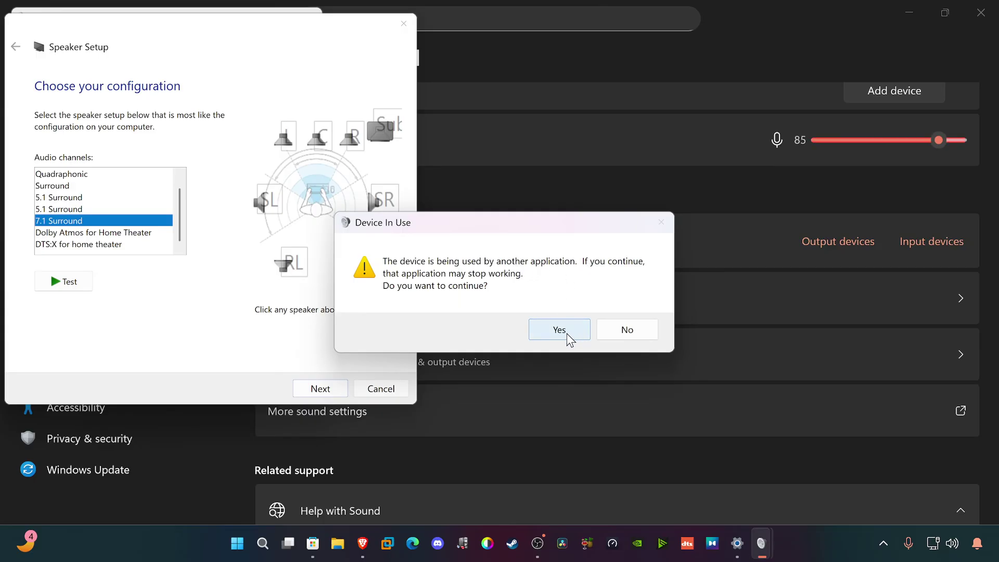
click(643, 331)
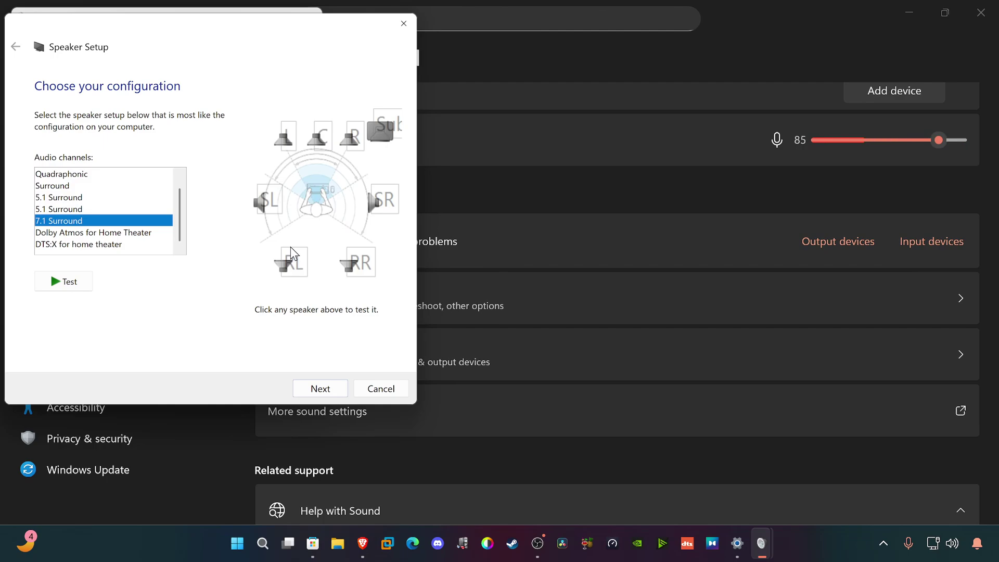
- Complete the speaker setup, keeping the center, subwoofer, side pair and rear pair enabled and the front and surround speakers full-range
click(320, 389)
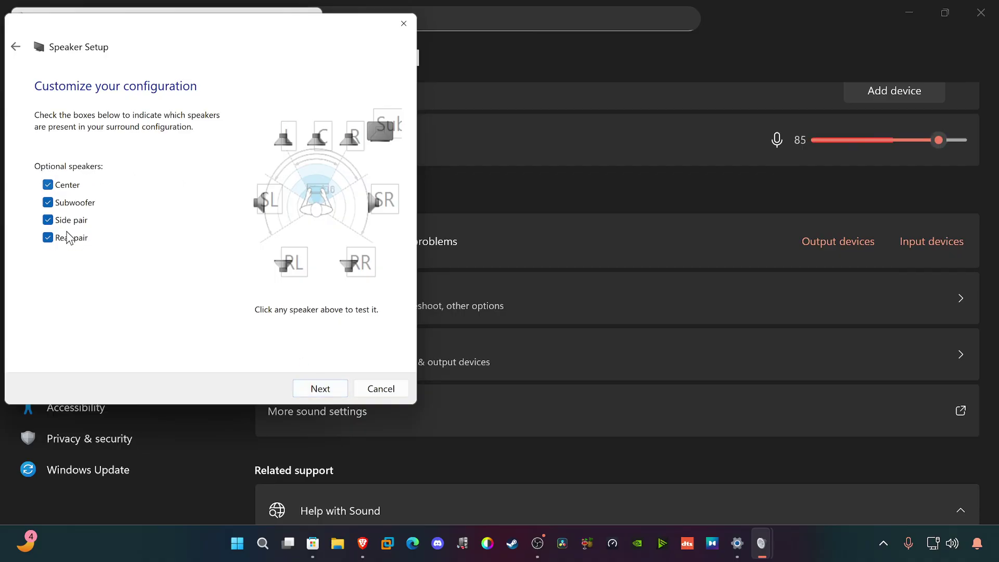
click(330, 389)
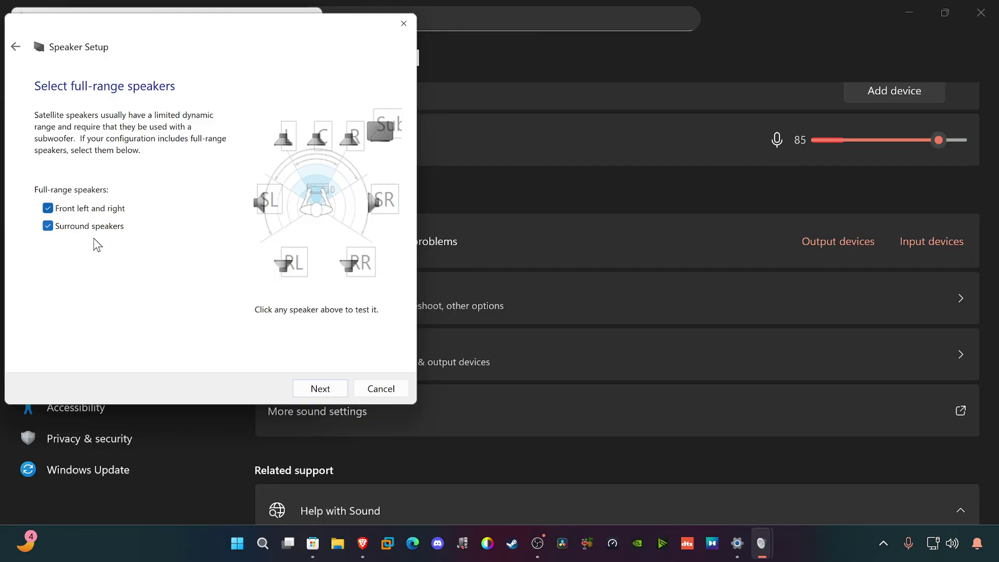
click(320, 391)
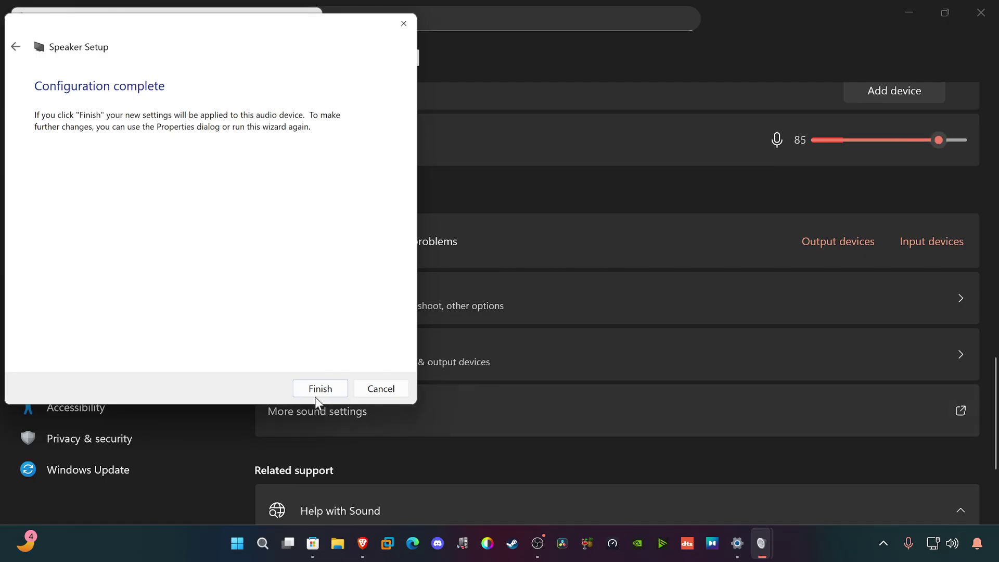
click(320, 388)
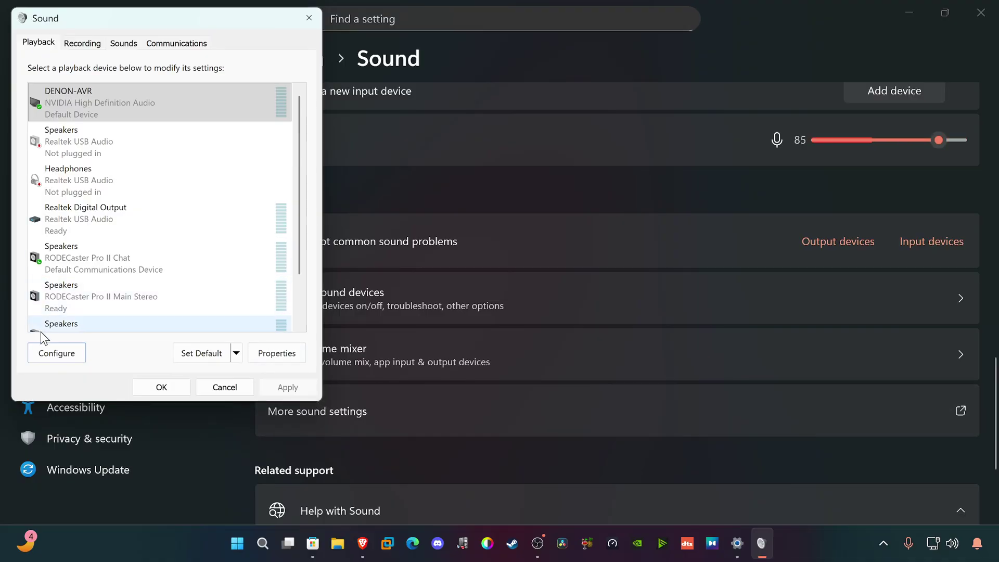
- Recheck the DENON-AVR channel configuration without changing it and close the Sound dialog and Settings
click(58, 359)
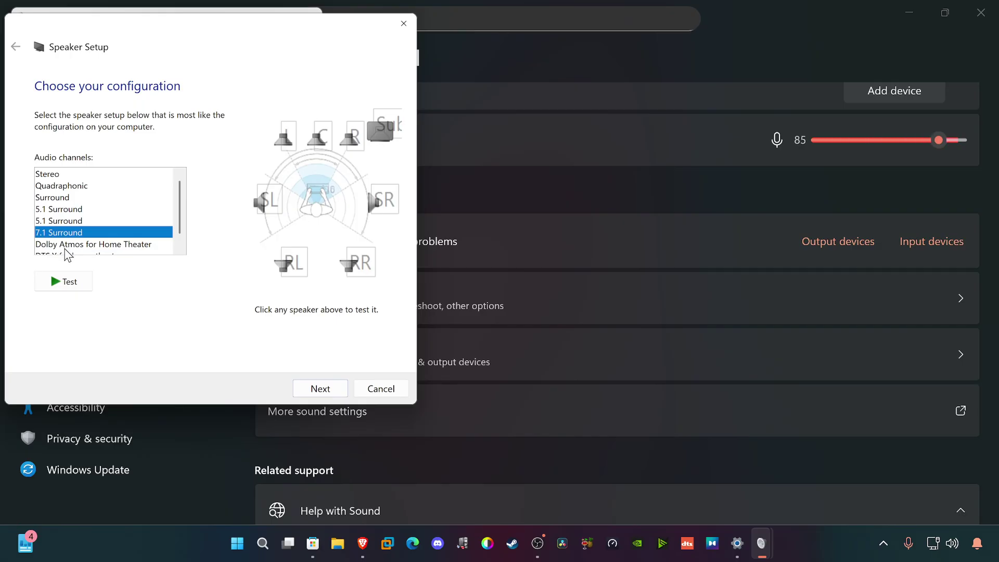
click(381, 388)
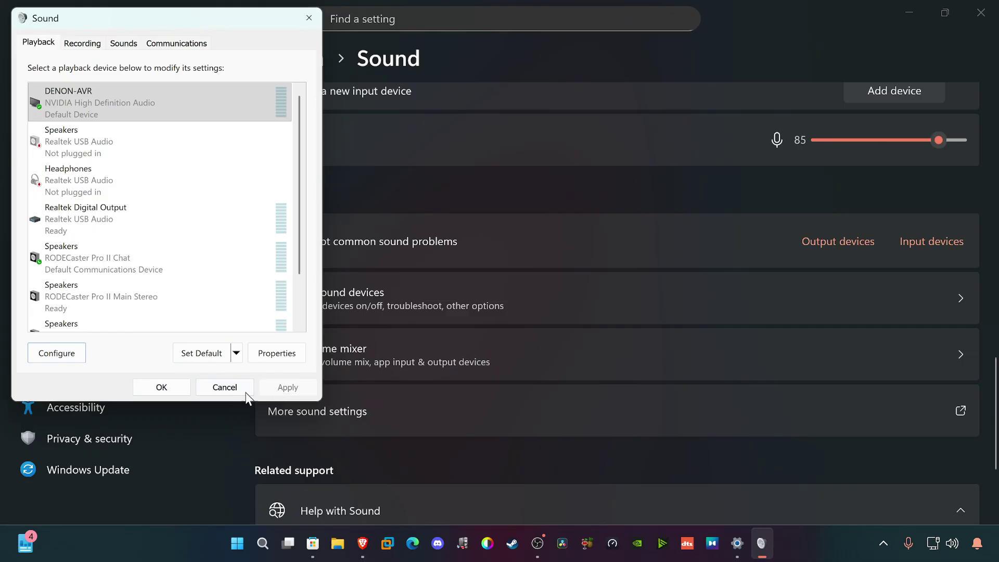
click(174, 388)
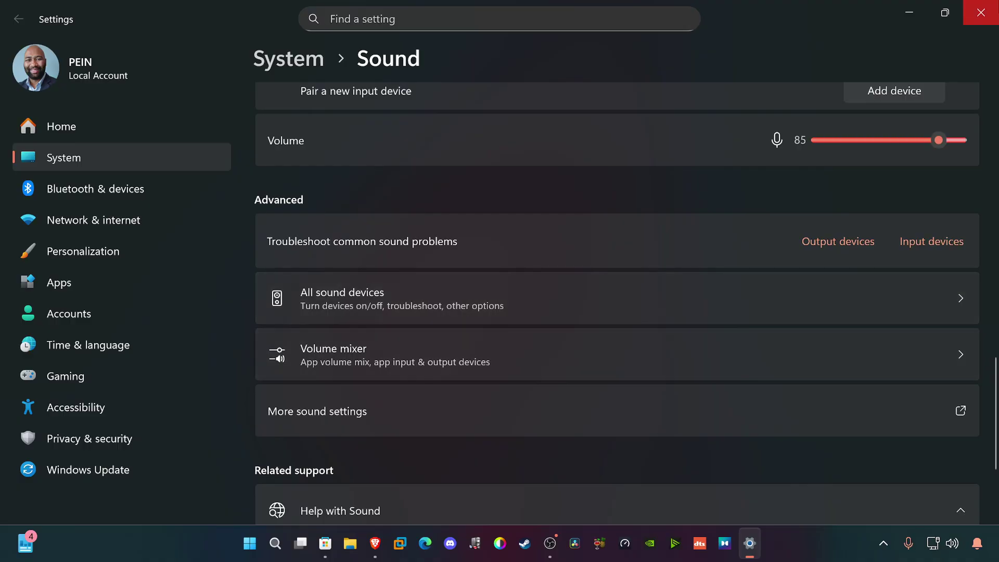
click(970, 12)
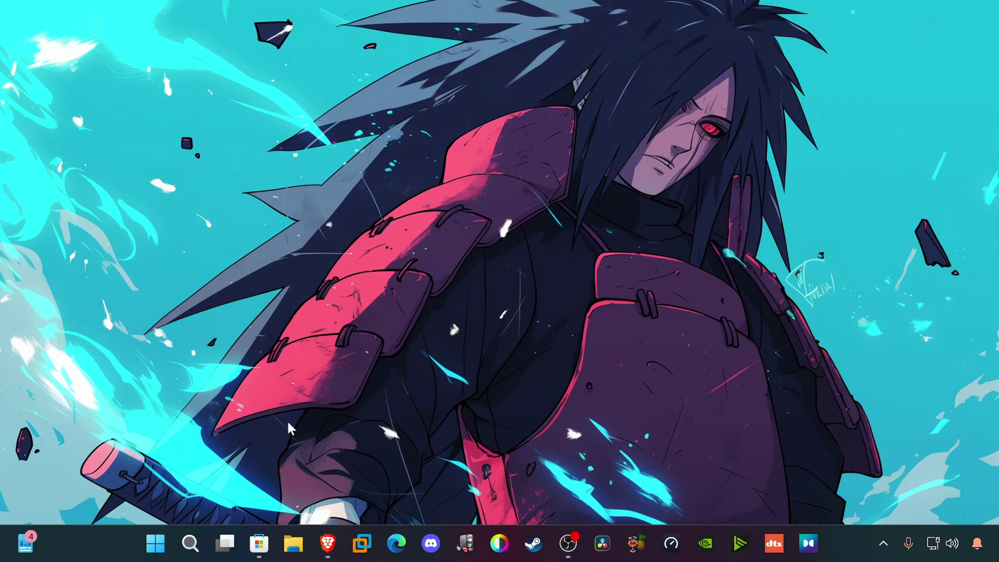
- Look at the DTS Sound Unbound and Dolby Access listings in the Microsoft Store, and close the store
mouse_move(264, 547)
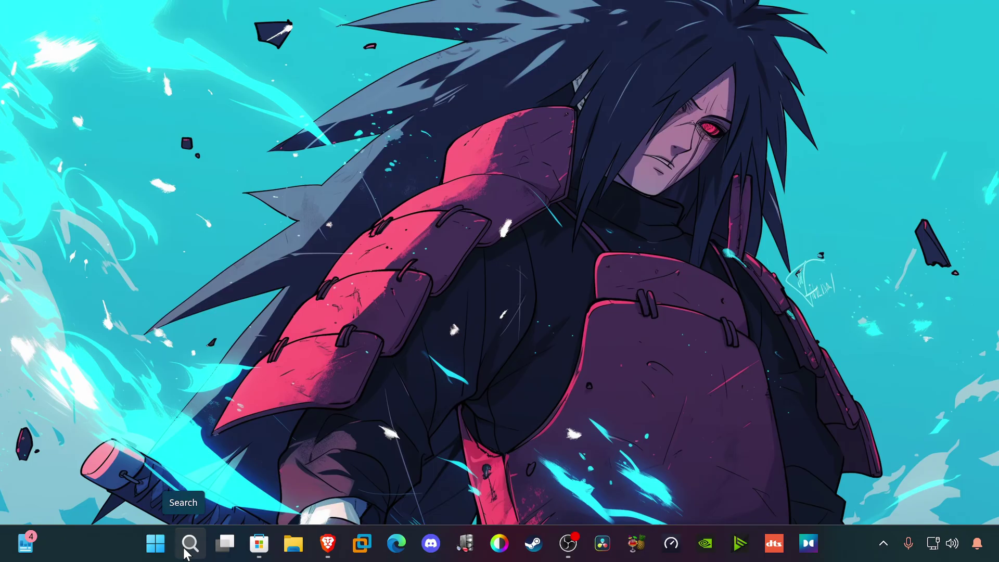
click(260, 544)
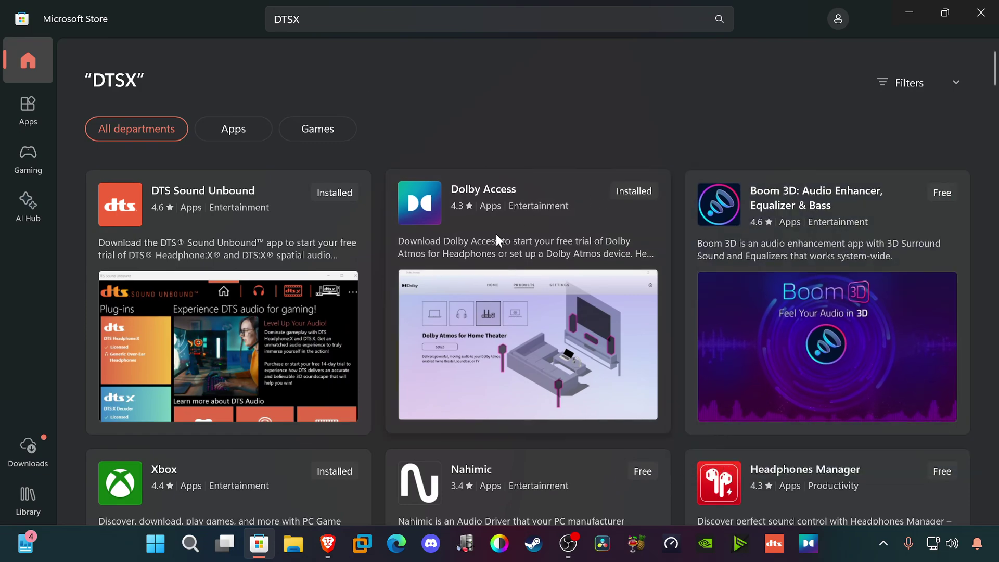
mouse_move(495, 233)
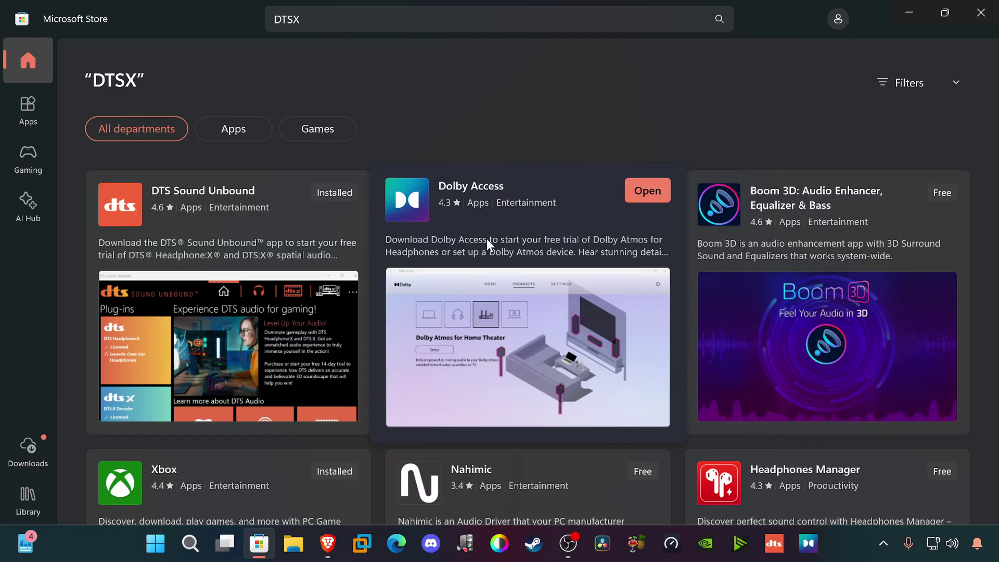
click(980, 13)
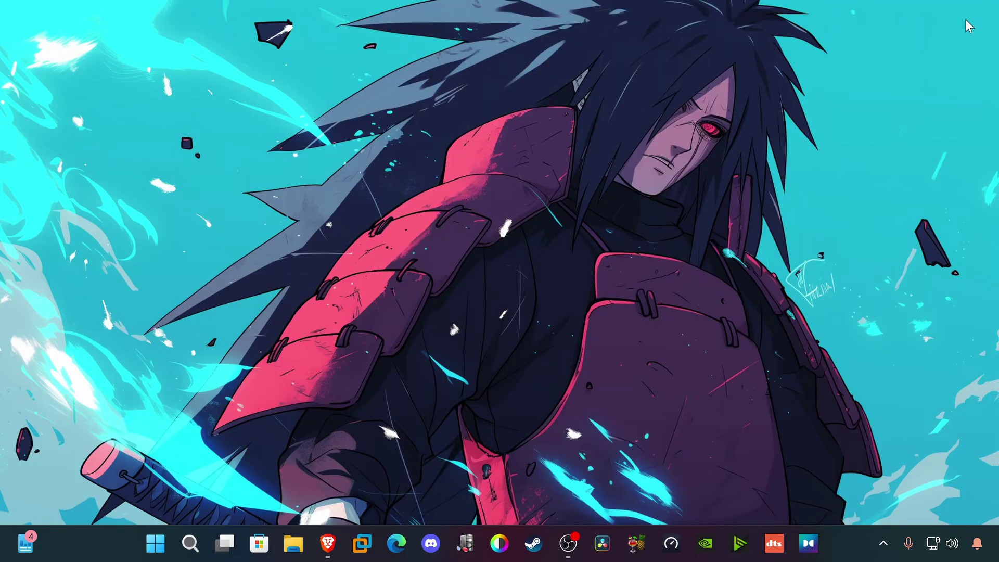
- Switch to DTS Sound Unbound, maximize it, and view the DTS:X decoder page followed by the DTS:X Home Theater page
click(775, 544)
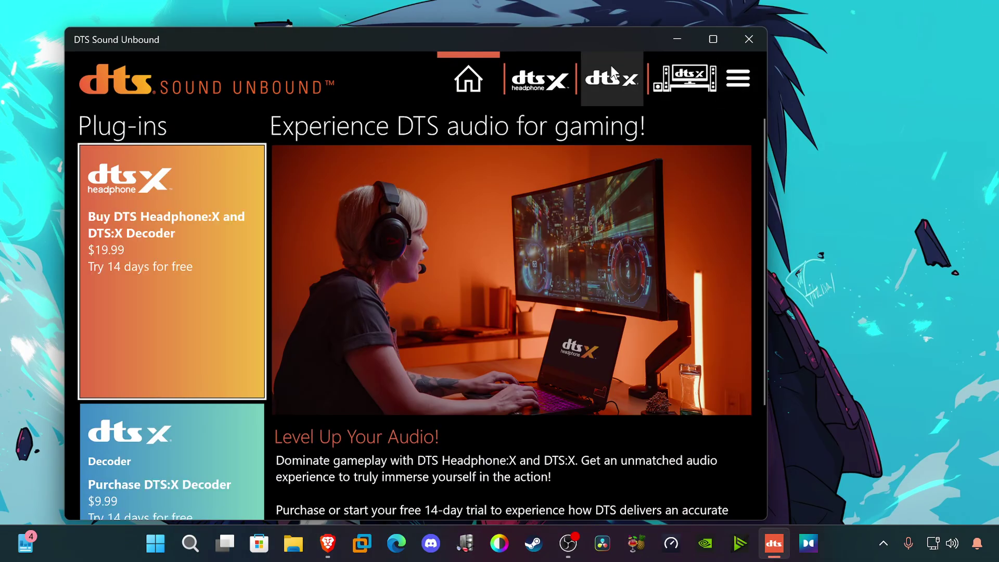
click(713, 39)
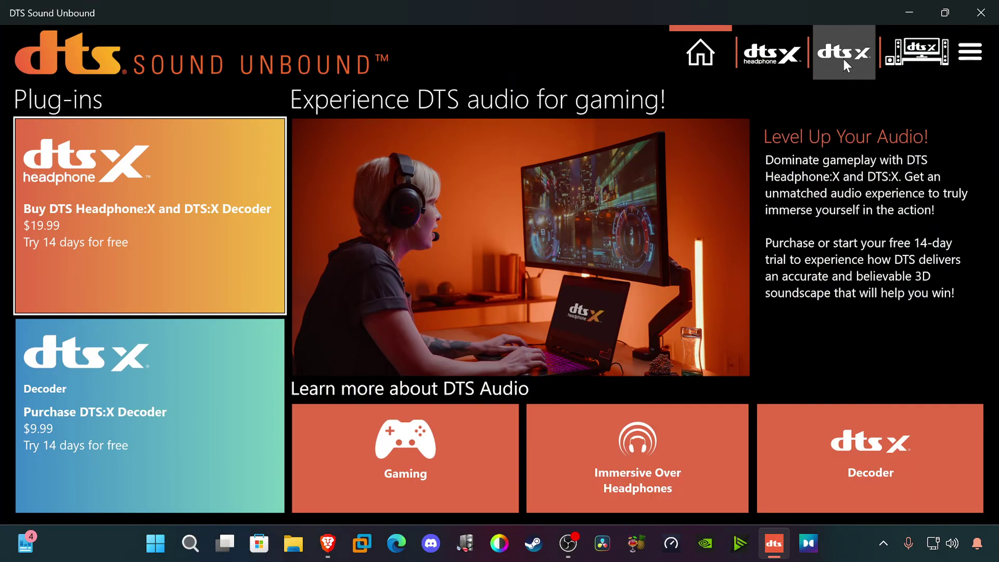
click(858, 57)
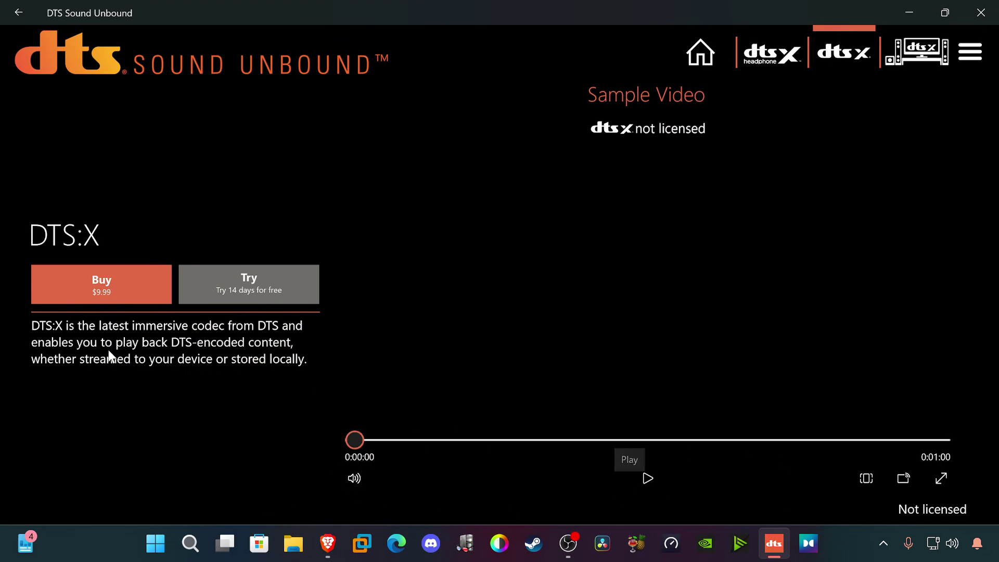
click(920, 51)
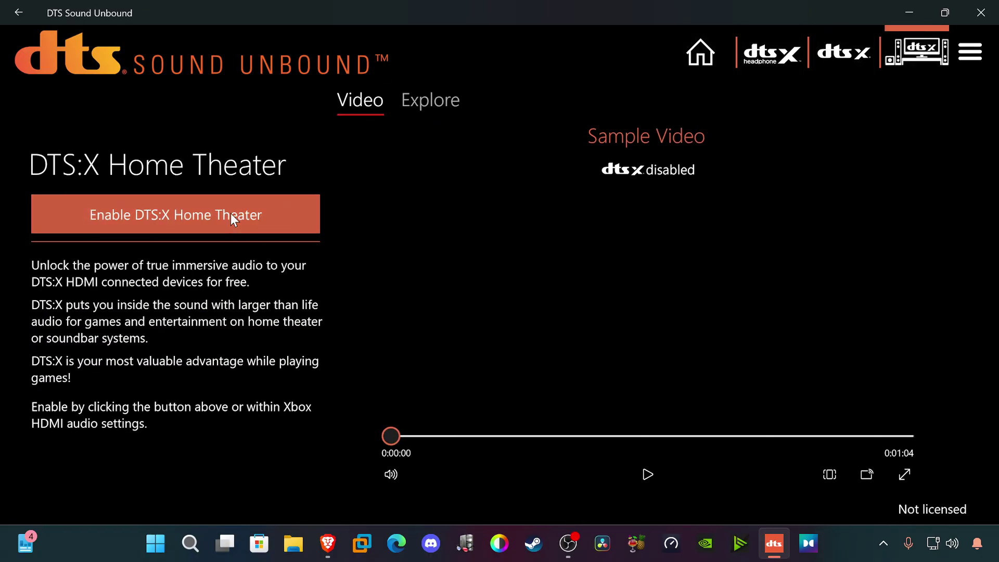
- Set the spatial sound format of the DENON-AVR (NVIDIA High Definition Audio) output to DTS:X for home theater
click(955, 544)
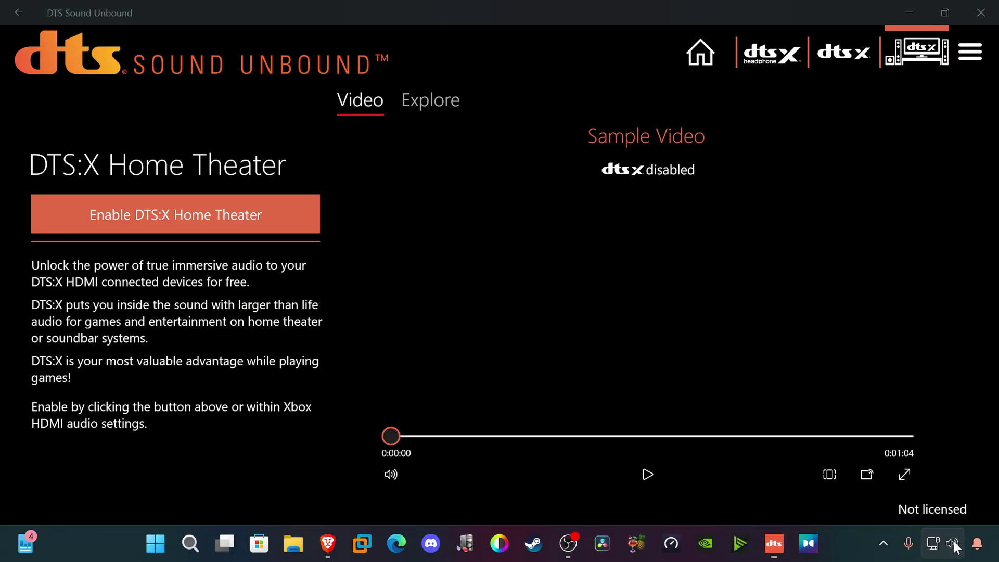
click(966, 454)
scroll(923, 406, down, 1)
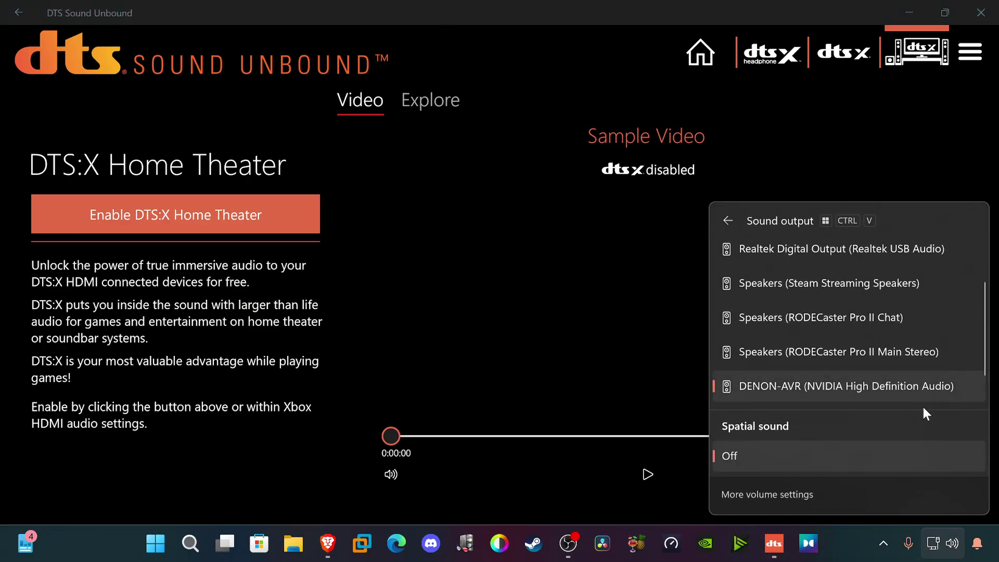
scroll(925, 408, down, 2)
scroll(860, 383, down, 2)
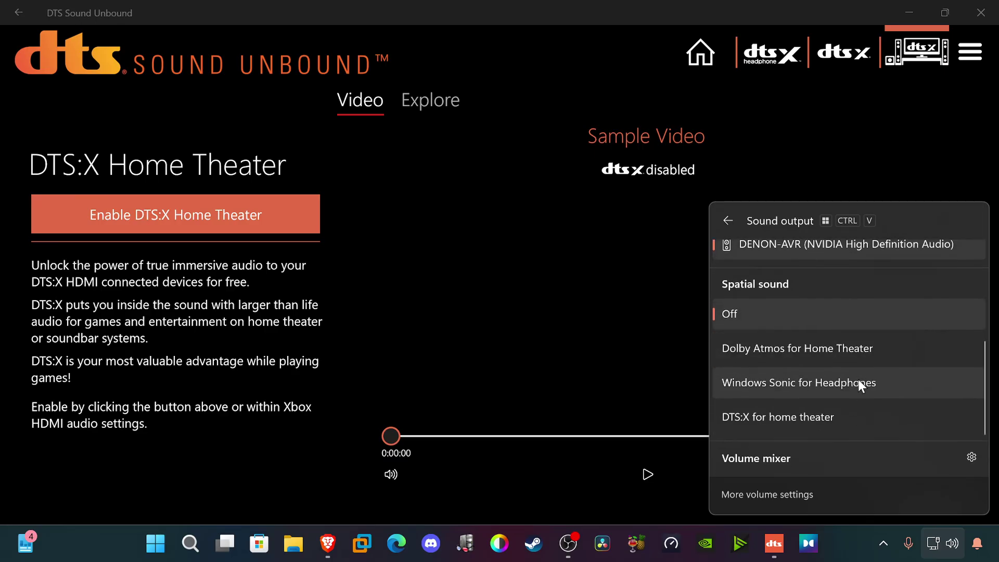
click(788, 417)
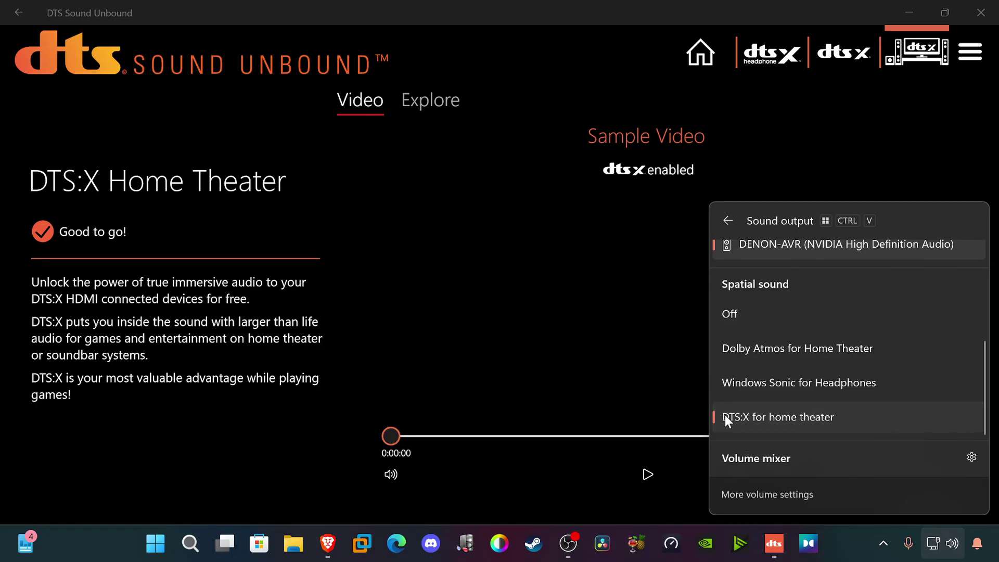
click(578, 8)
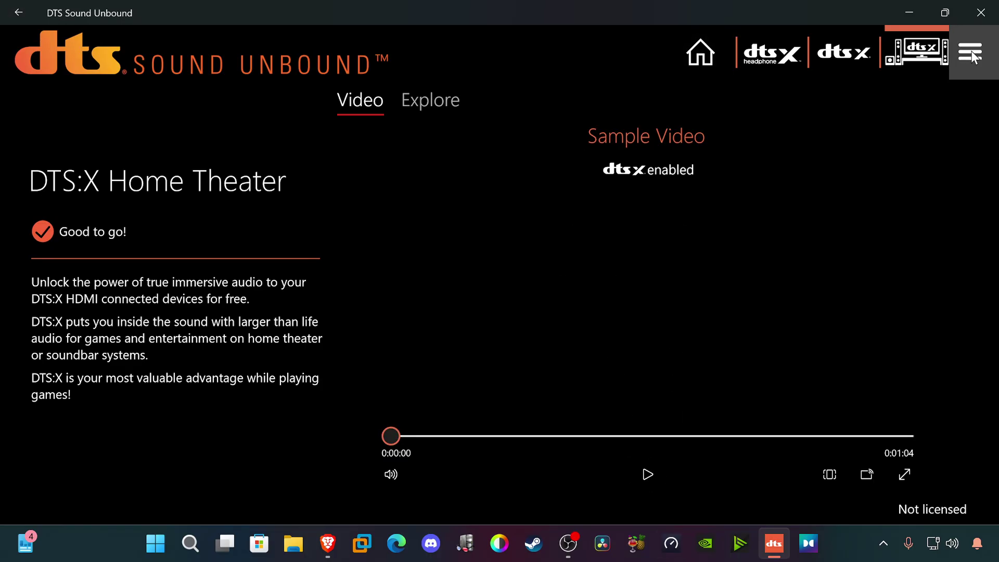
- Look at the DTS:X decoder page and the app's options list, and return to the DTS:X Home Theater page
click(841, 52)
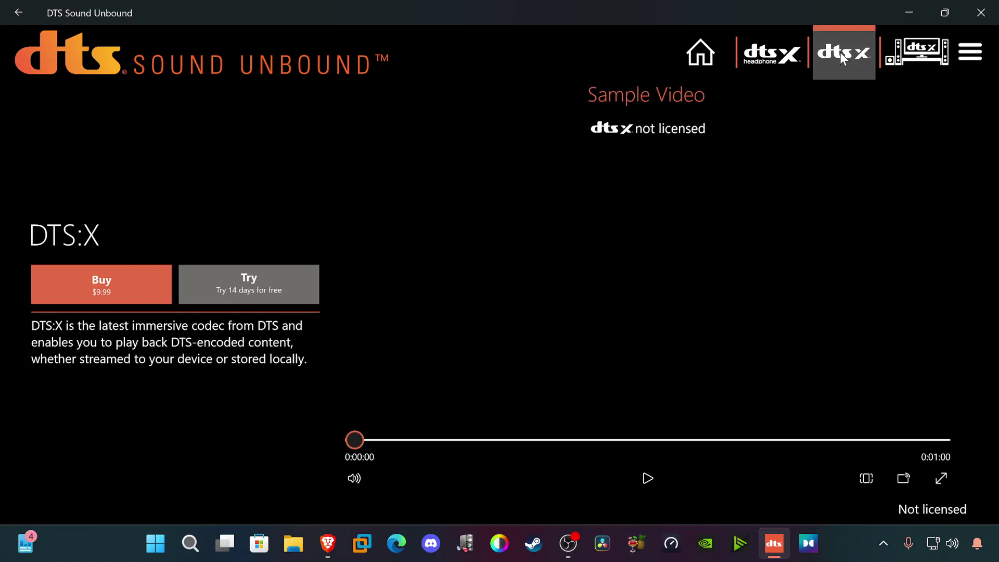
click(973, 50)
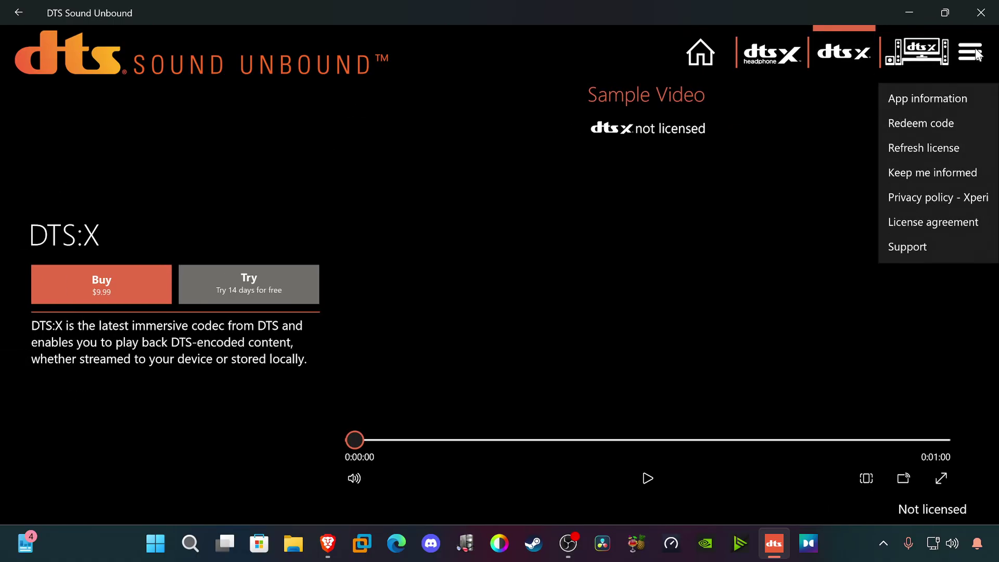
click(927, 52)
click(916, 52)
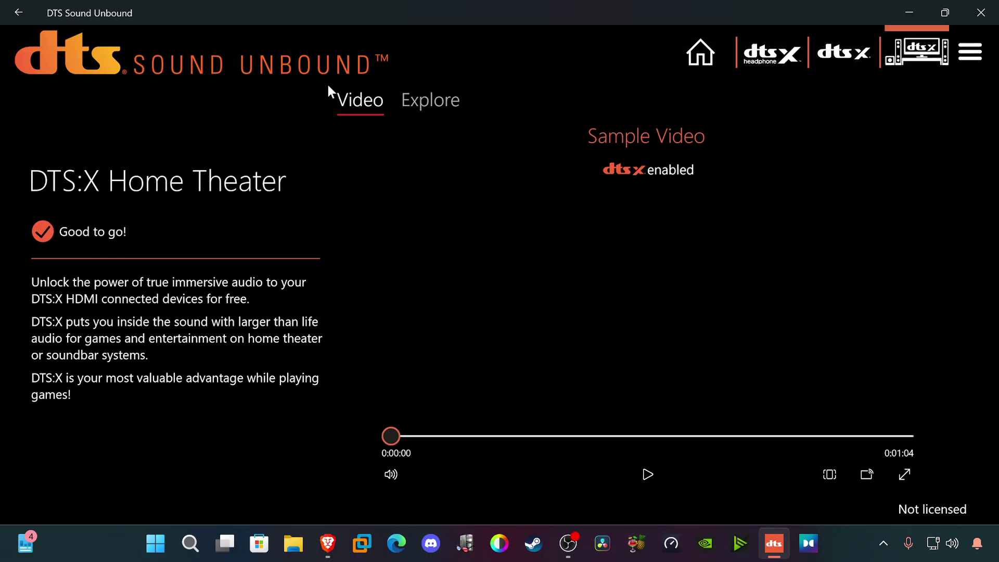
- View the Explore Spatial Sound demo for DTS:X Home Theater and close DTS Sound Unbound
click(440, 100)
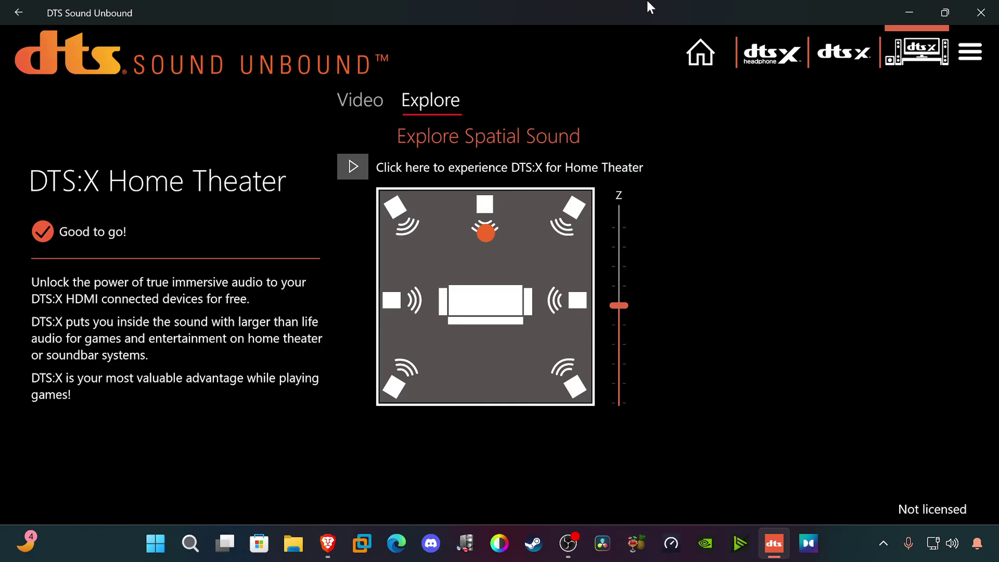
drag(642, 4, 463, 130)
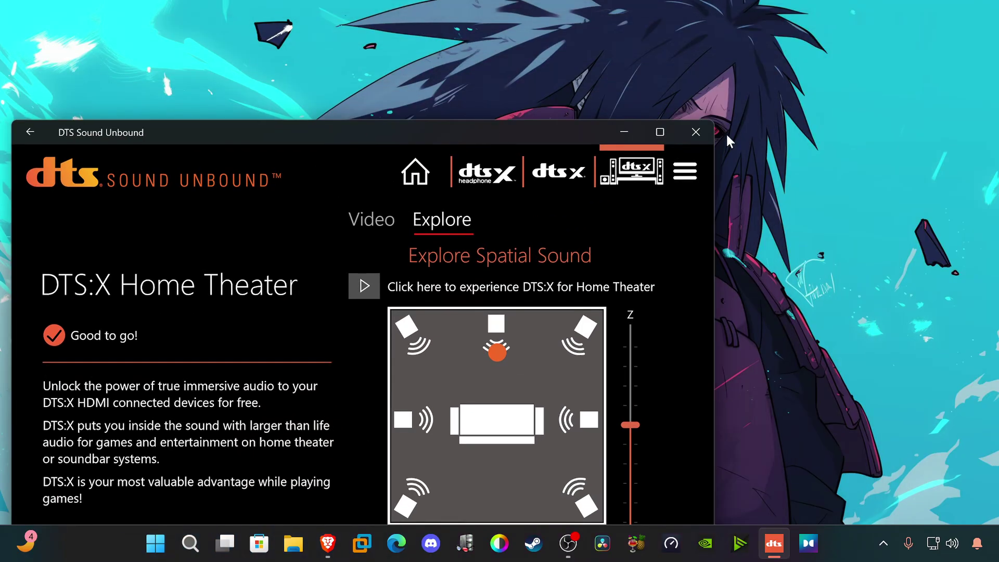
click(698, 133)
- Review the spatial sound formats offered for the DENON-AVR output in the Windows sound output settings
click(954, 544)
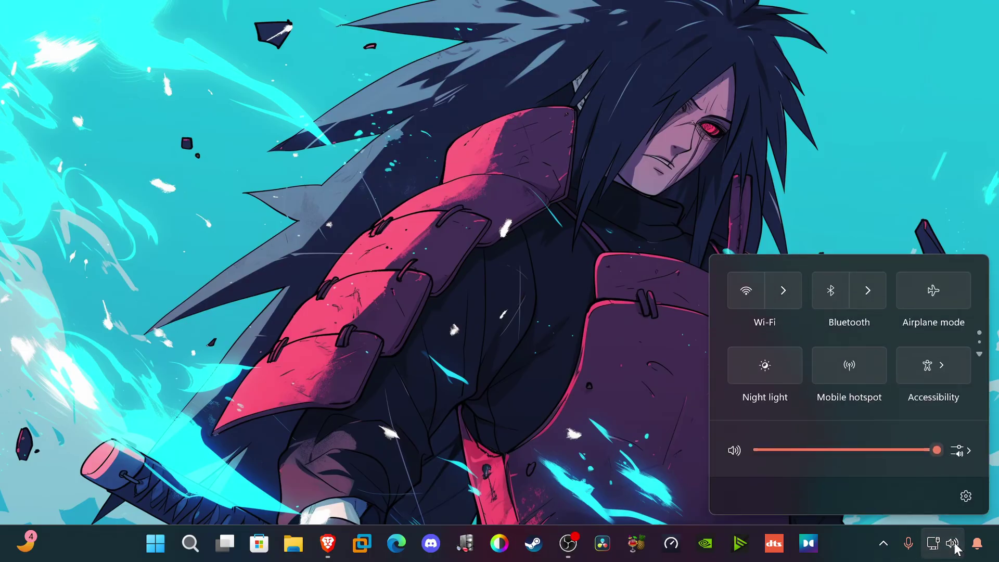
click(968, 453)
scroll(889, 417, down, 5)
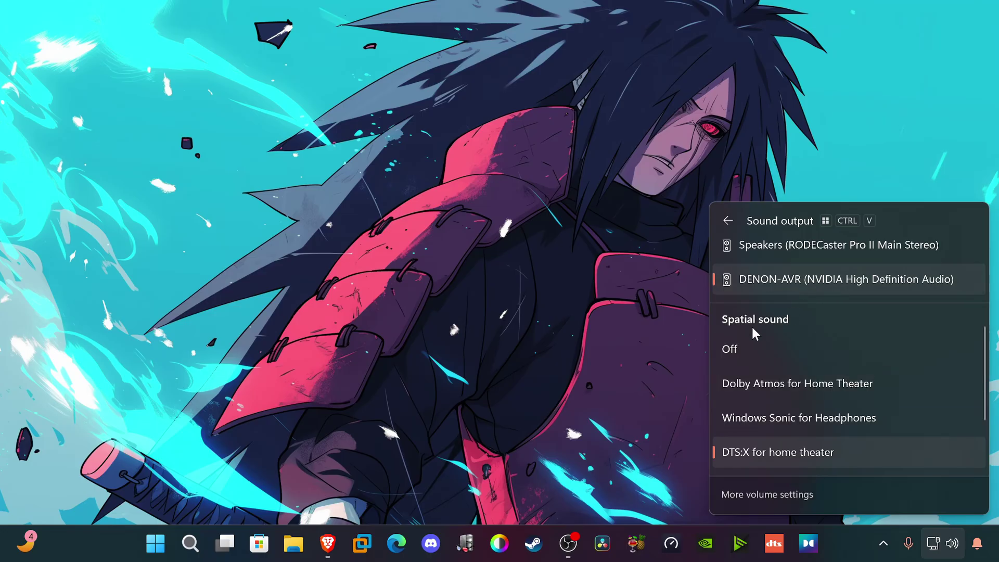
scroll(772, 360, down, 1)
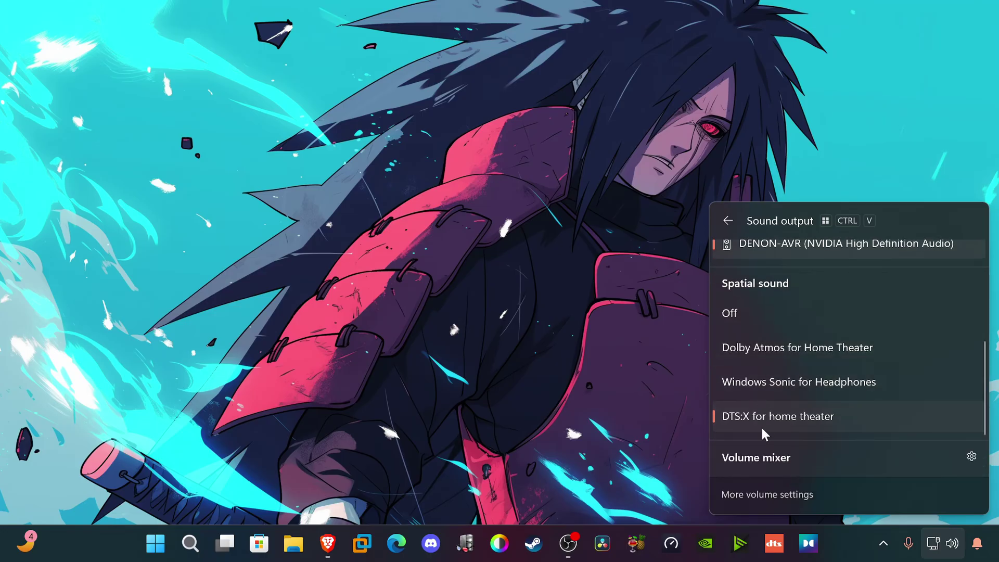
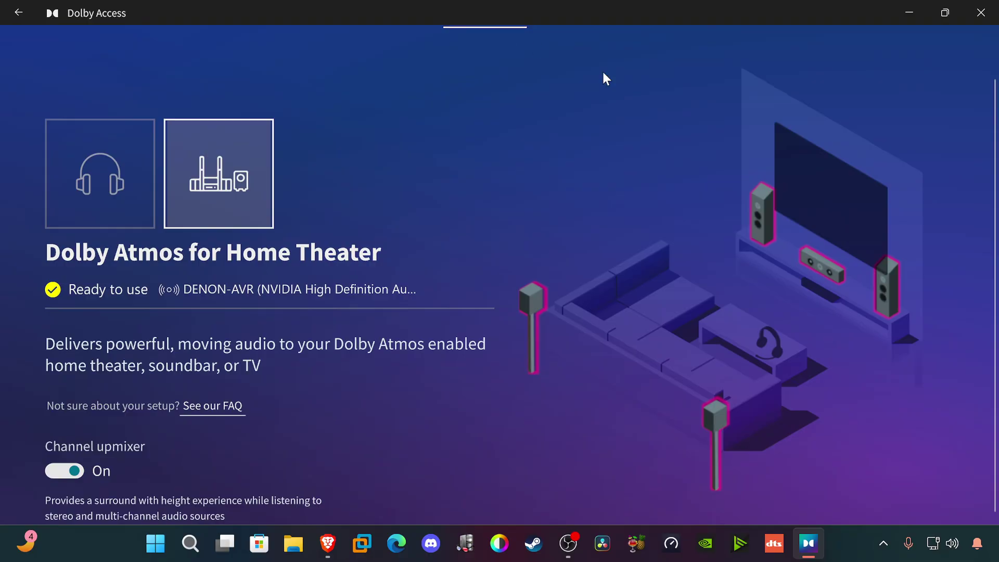
- Close Dolby Access and switch to OBS
click(993, 10)
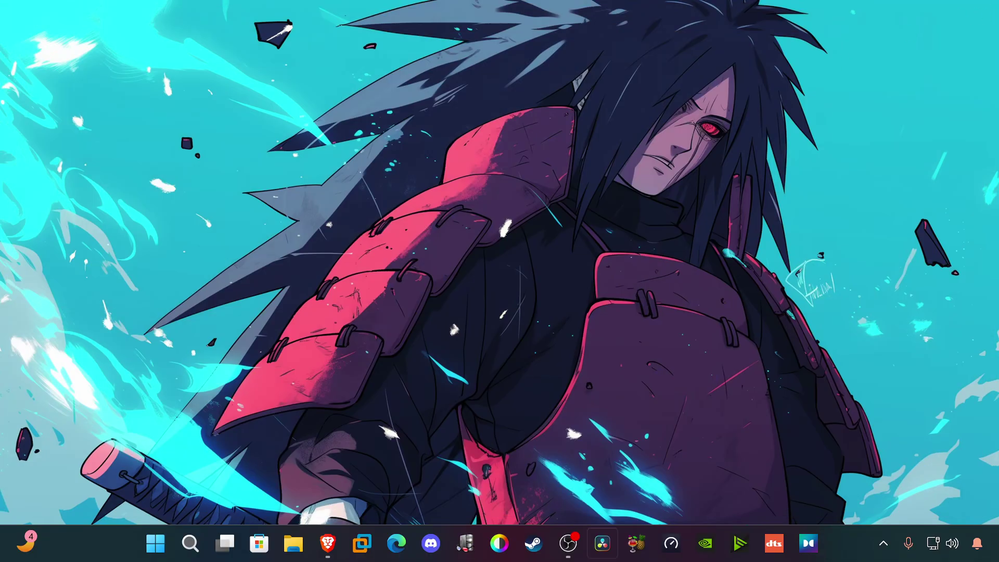
click(579, 548)
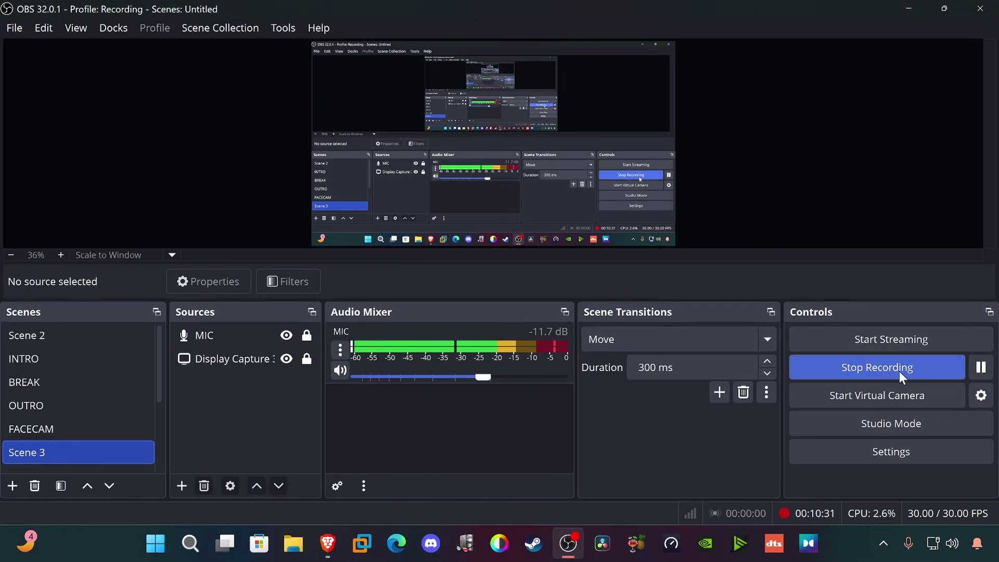